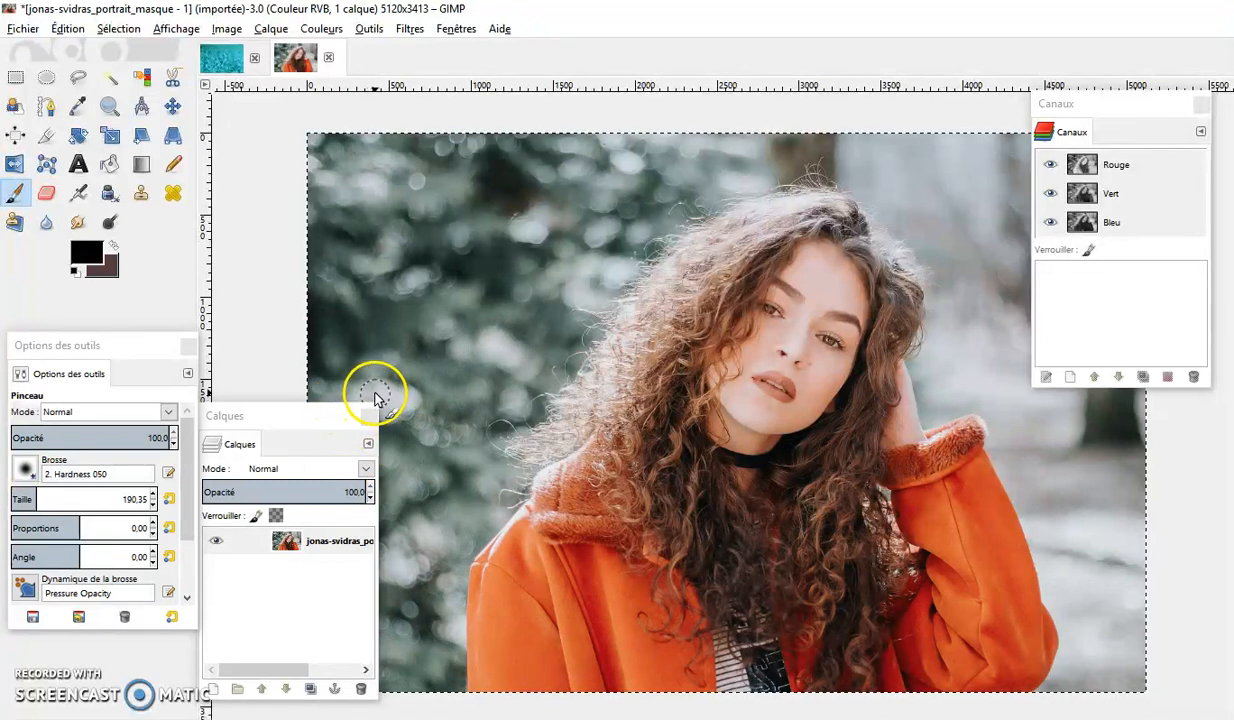
Step: Select the entire portrait image and copy it
click(118, 28)
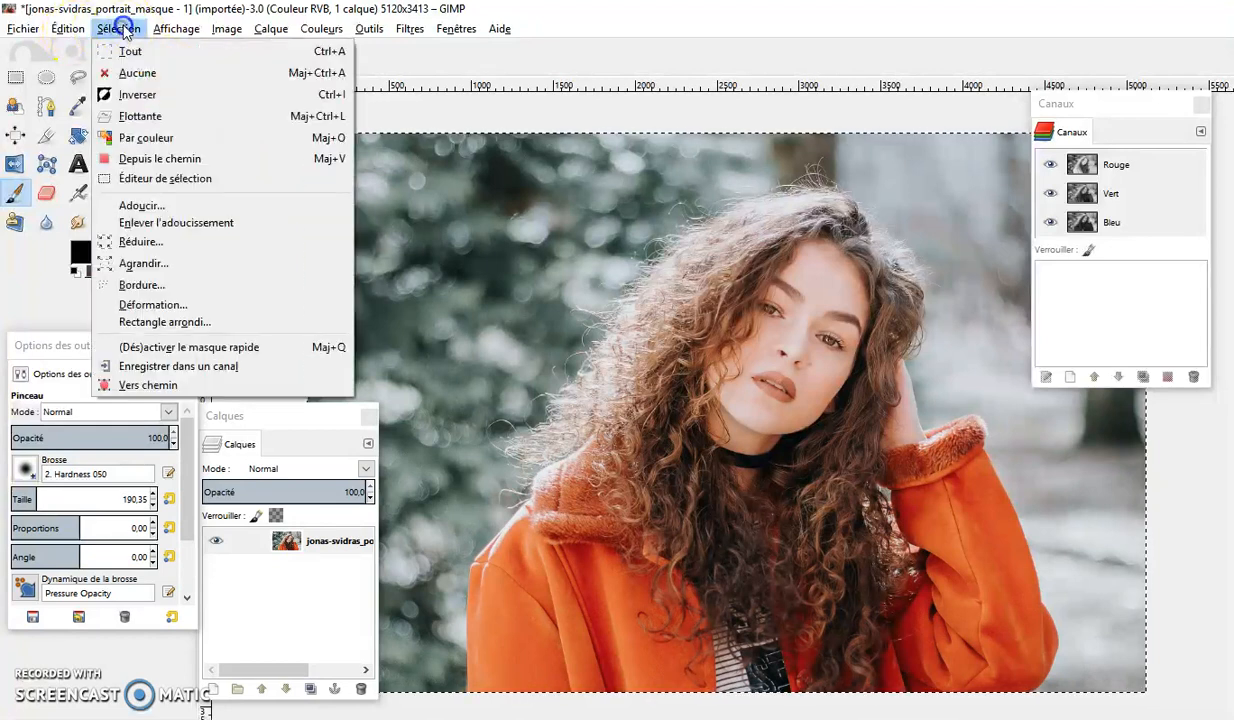
click(128, 52)
click(68, 28)
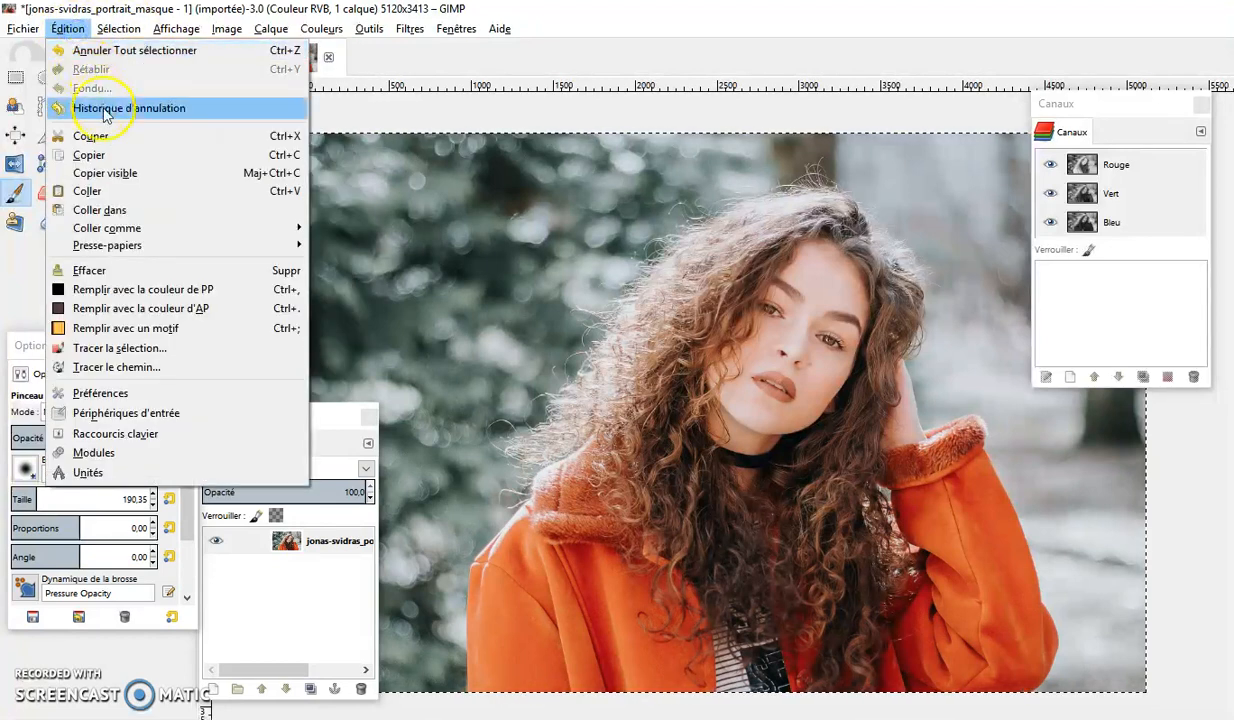
click(100, 156)
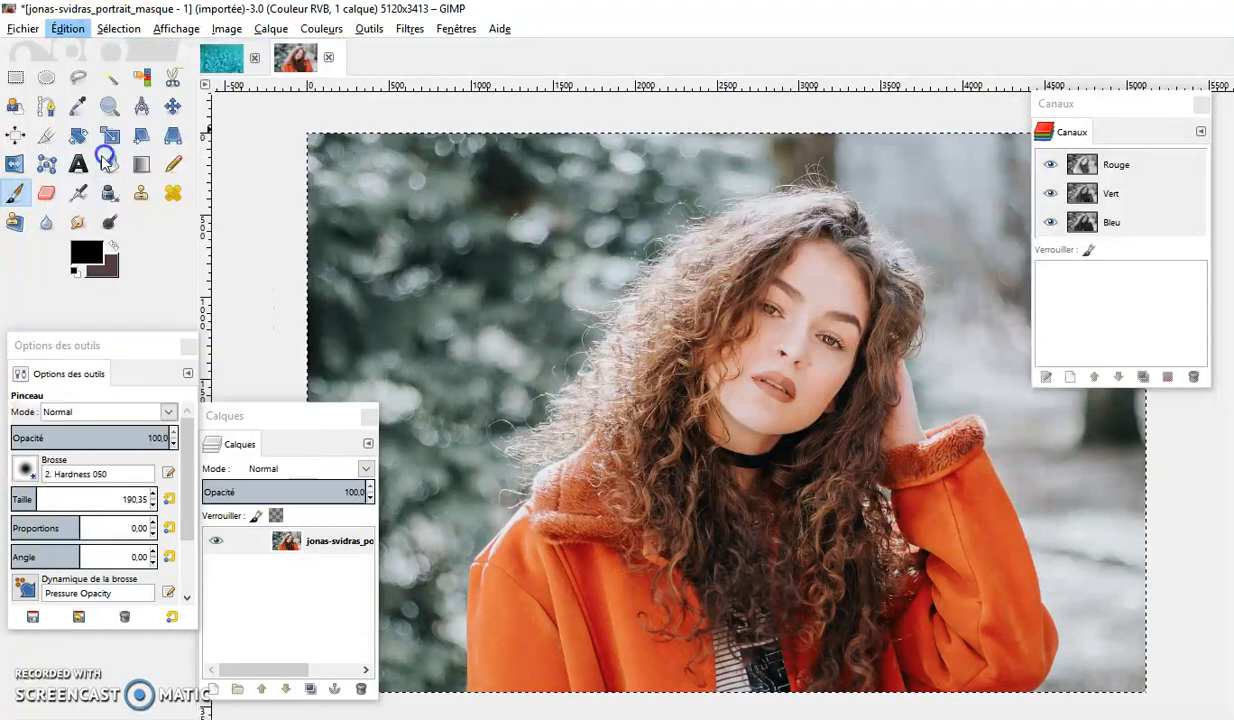
Step: Paste the copied portrait into the water image and convert the floating selection into a new layer
click(219, 61)
click(68, 28)
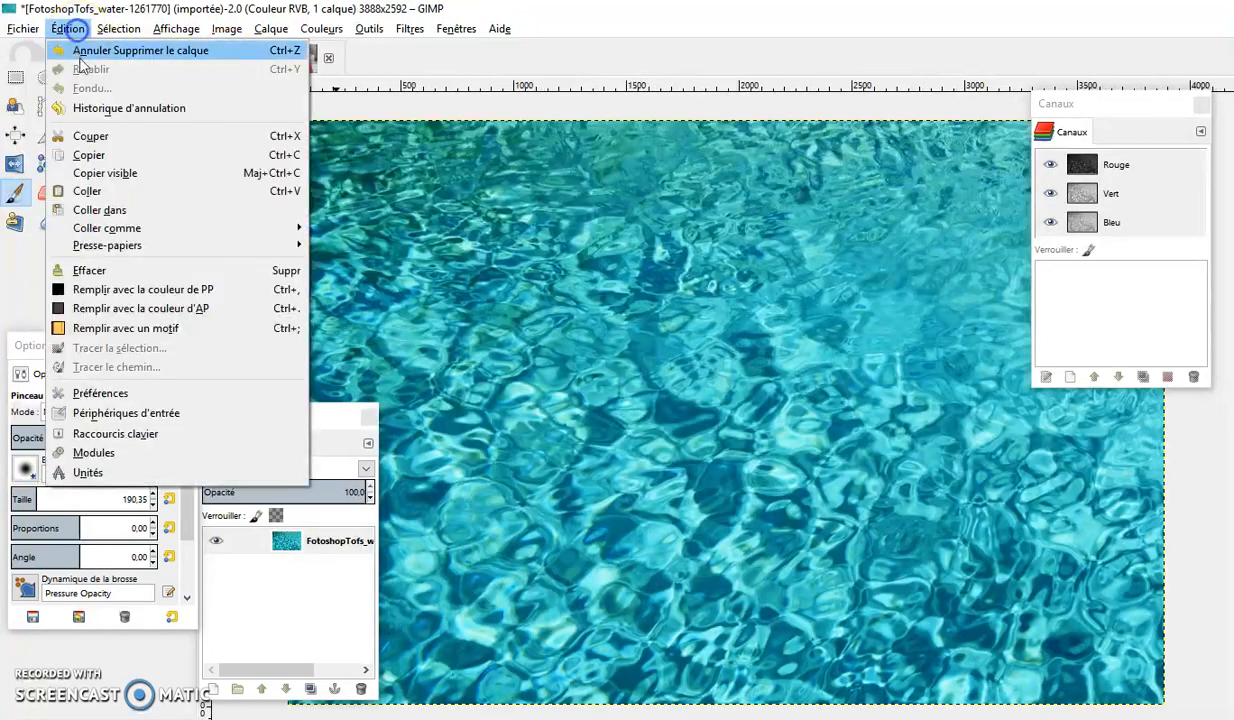
click(100, 191)
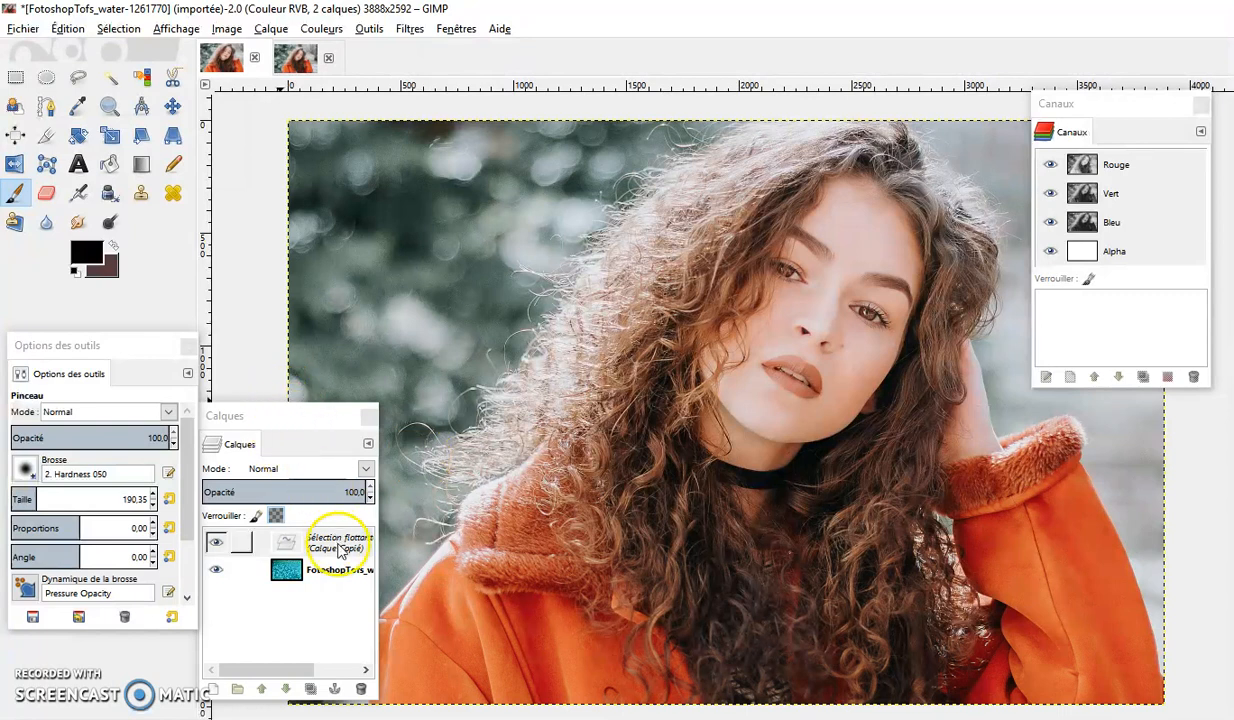
click(328, 549)
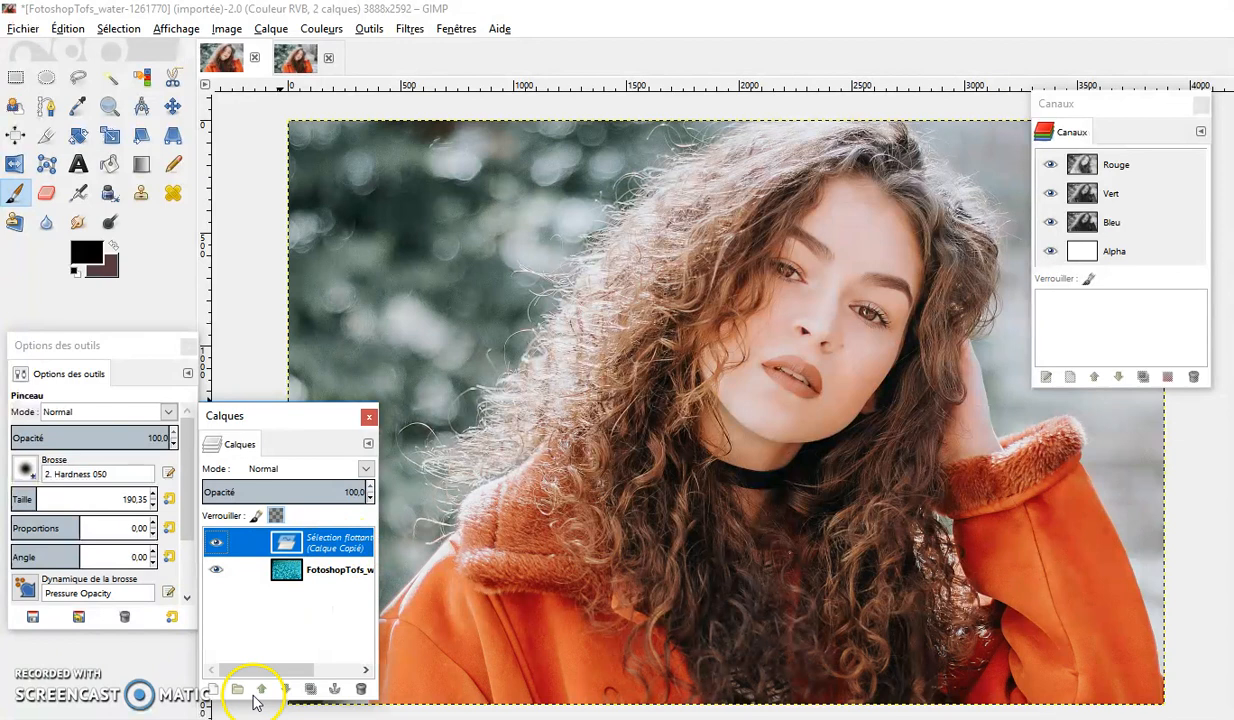
click(213, 689)
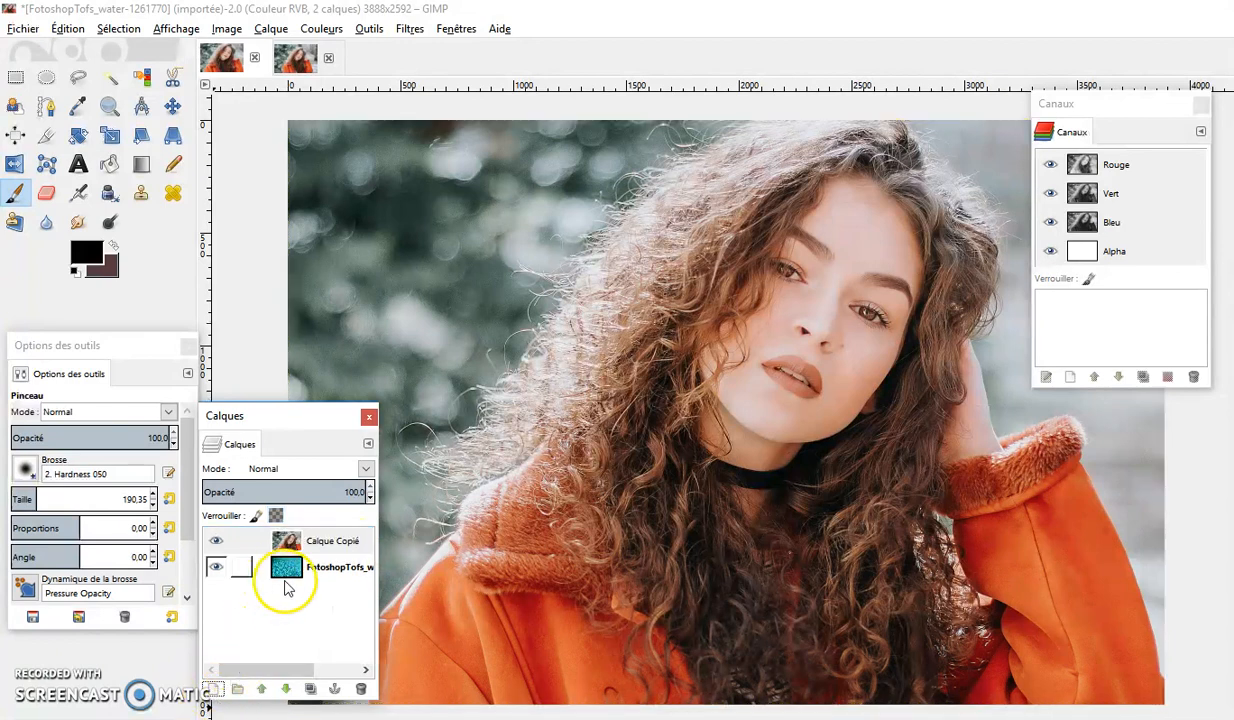
Step: Add a layer mask to the Calque Copié layer, initialised to Noir (transparence totale)
click(340, 545)
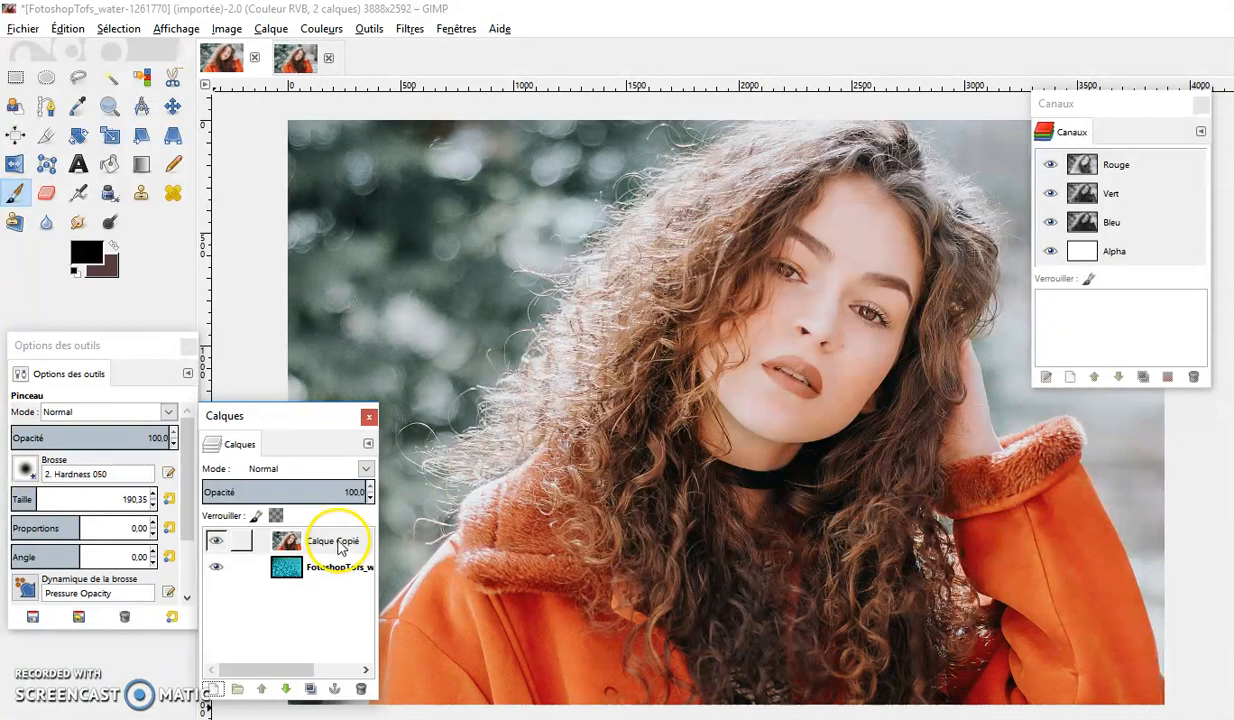
click(339, 544)
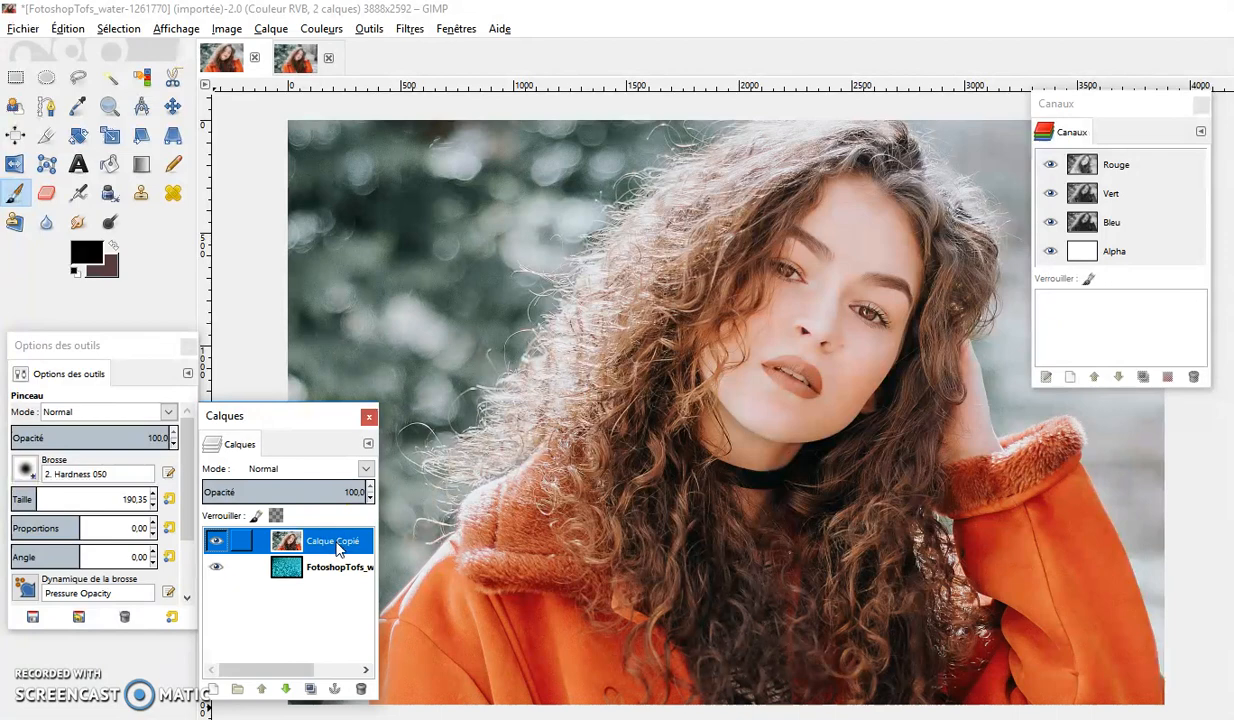
right_click(340, 542)
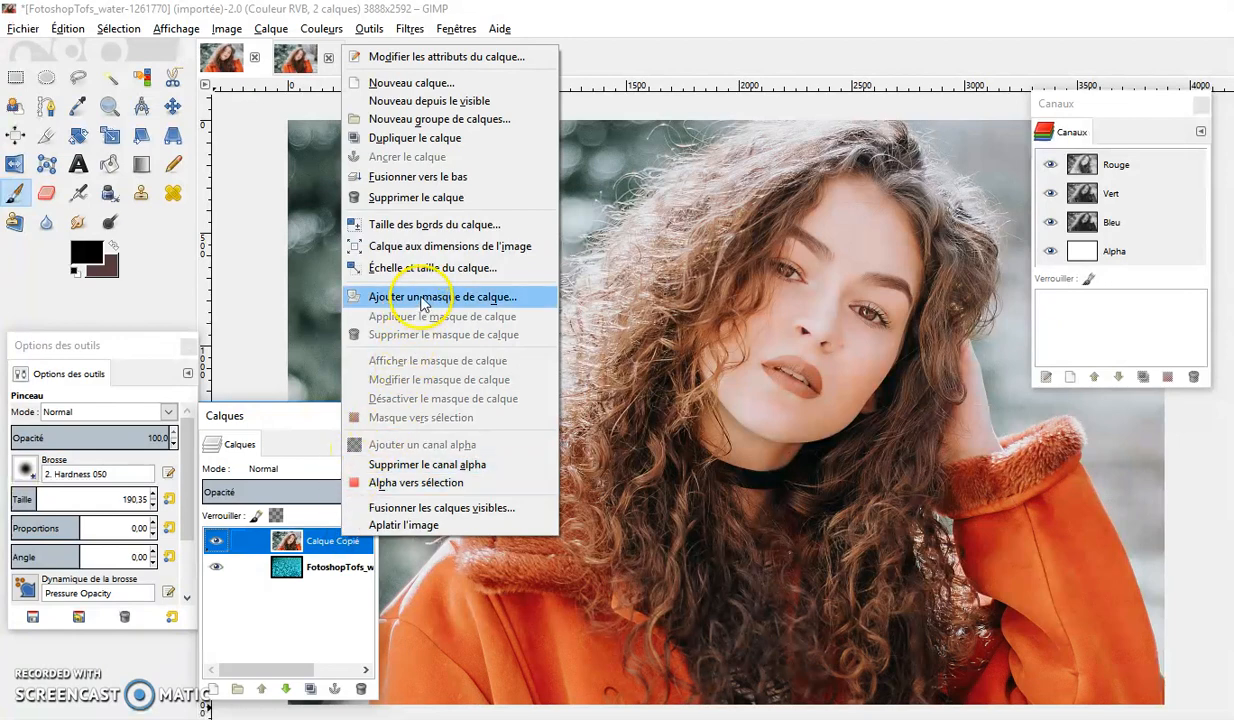
click(410, 297)
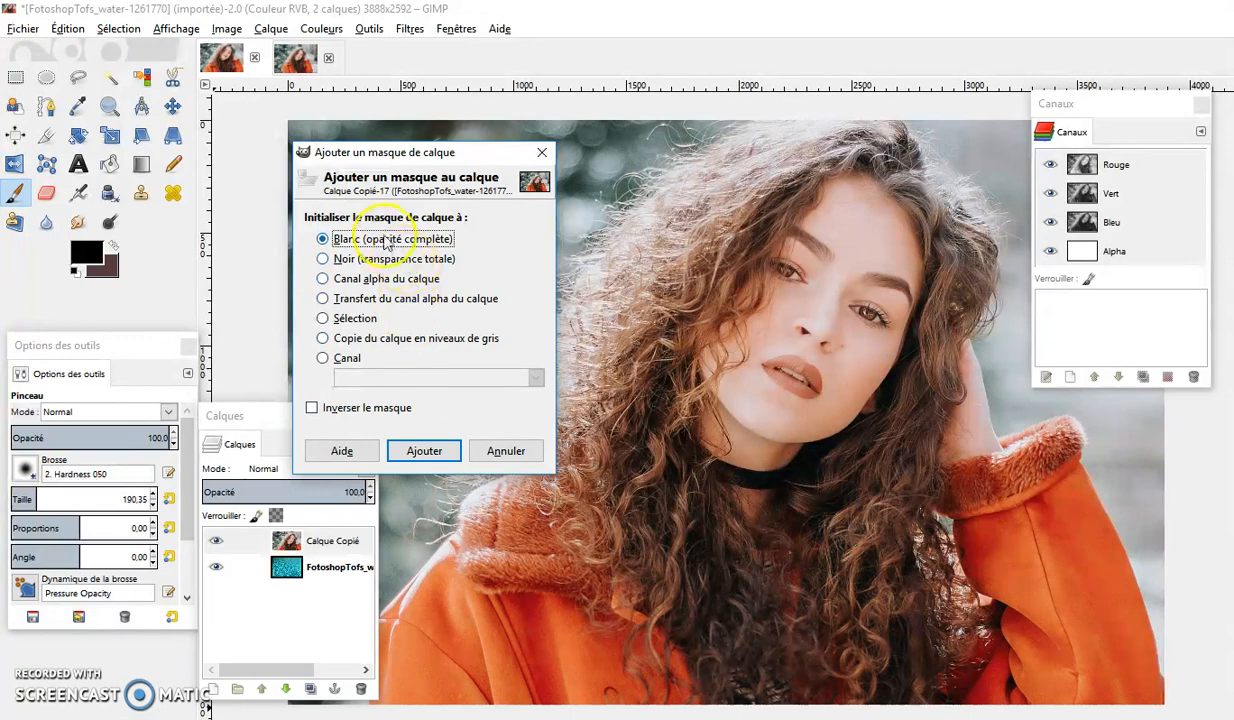
click(388, 262)
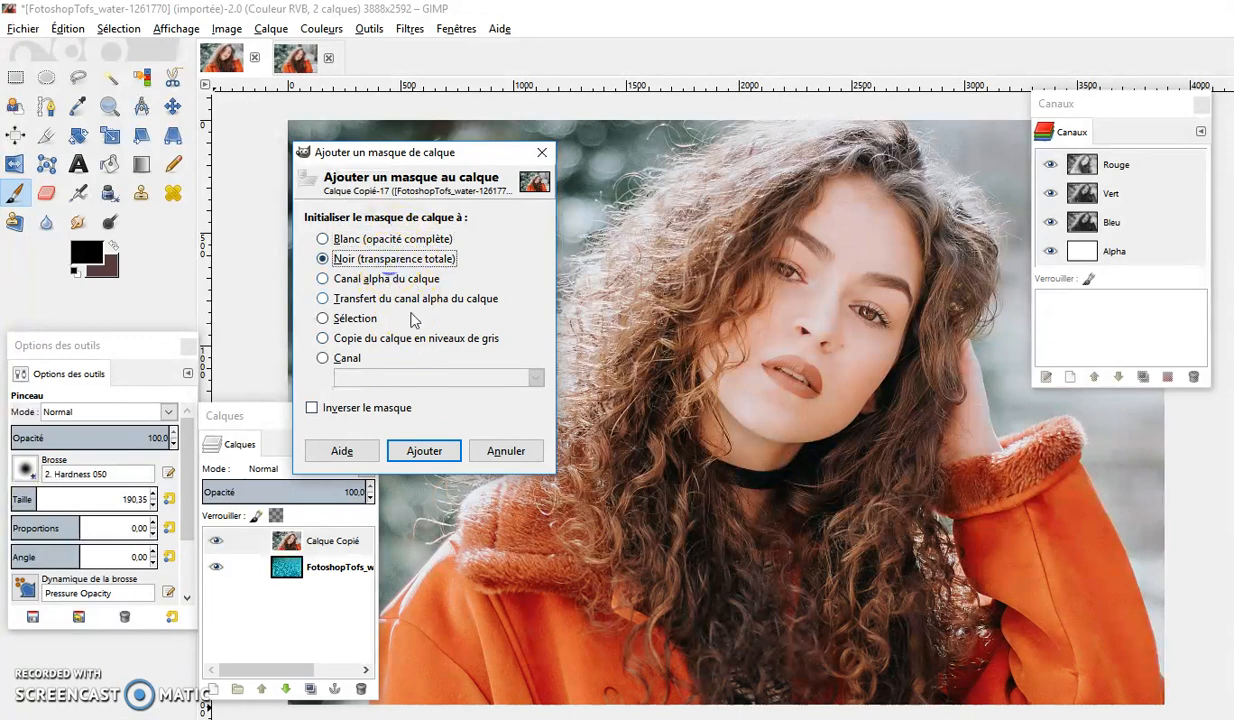
click(423, 450)
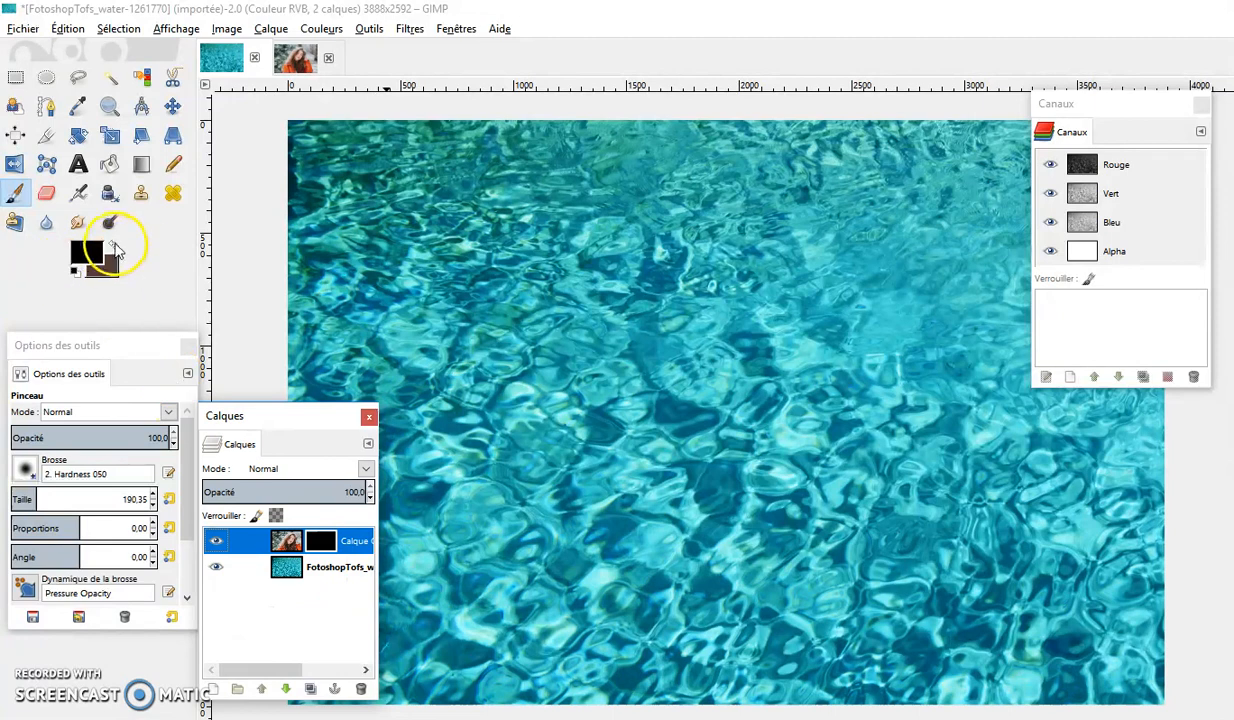
Step: Set white as the foreground colour and brush over the face area on the layer mask to reveal it
click(74, 272)
click(113, 245)
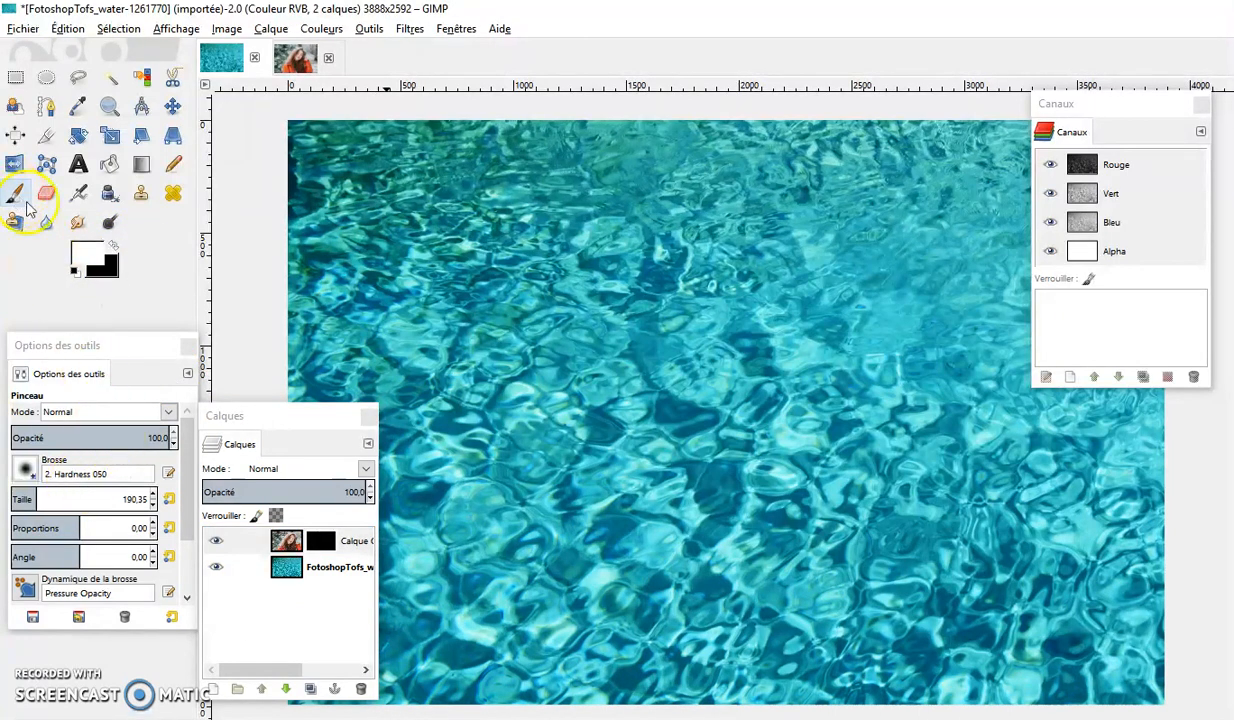
mouse_move(727, 340)
mouse_down()
mouse_move(711, 322)
mouse_move(735, 352)
mouse_move(749, 322)
mouse_move(778, 348)
mouse_move(780, 328)
mouse_move(804, 333)
mouse_move(793, 284)
mouse_move(813, 267)
mouse_move(862, 287)
mouse_move(763, 393)
mouse_move(887, 350)
mouse_move(829, 265)
mouse_move(697, 322)
mouse_up()
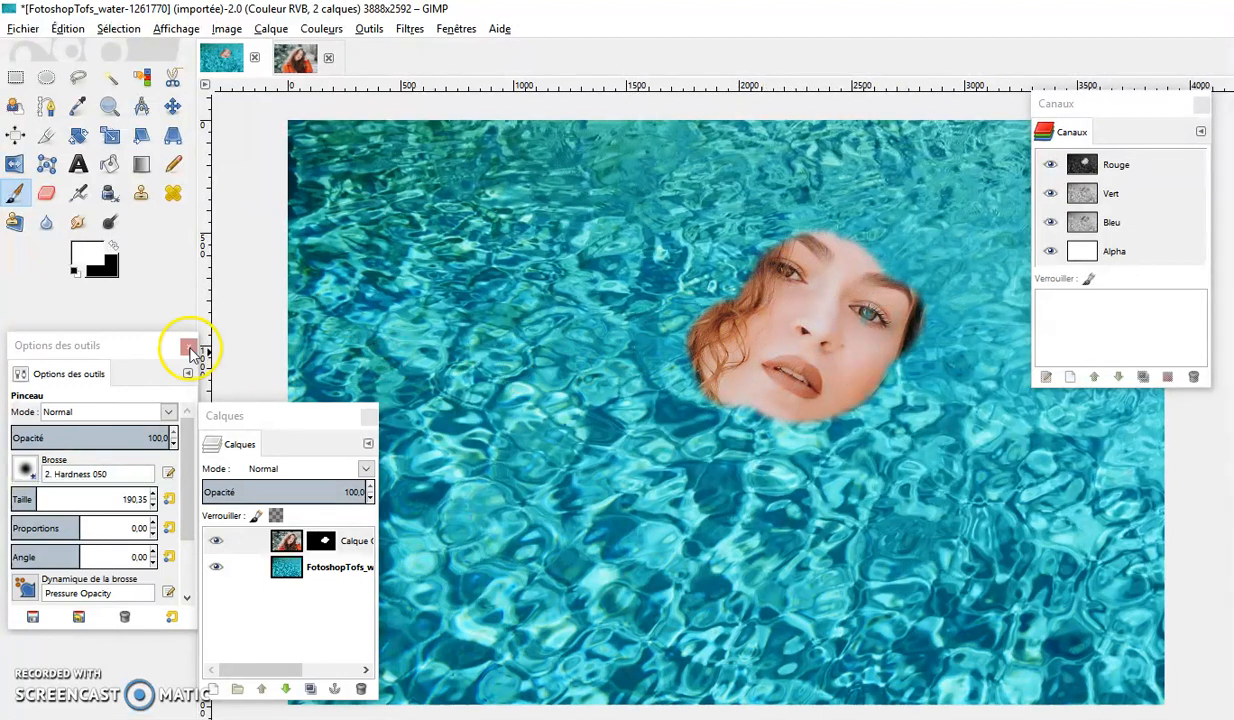
Step: Choose a medium grey-brown foreground colour and brush the mask around the face to partly reveal the hair and forehead
click(88, 252)
click(248, 335)
click(240, 408)
mouse_move(715, 293)
mouse_down()
mouse_move(723, 257)
mouse_move(698, 300)
mouse_move(755, 261)
mouse_move(707, 295)
mouse_move(670, 293)
mouse_move(691, 272)
mouse_move(662, 354)
mouse_move(712, 352)
mouse_move(673, 415)
mouse_up()
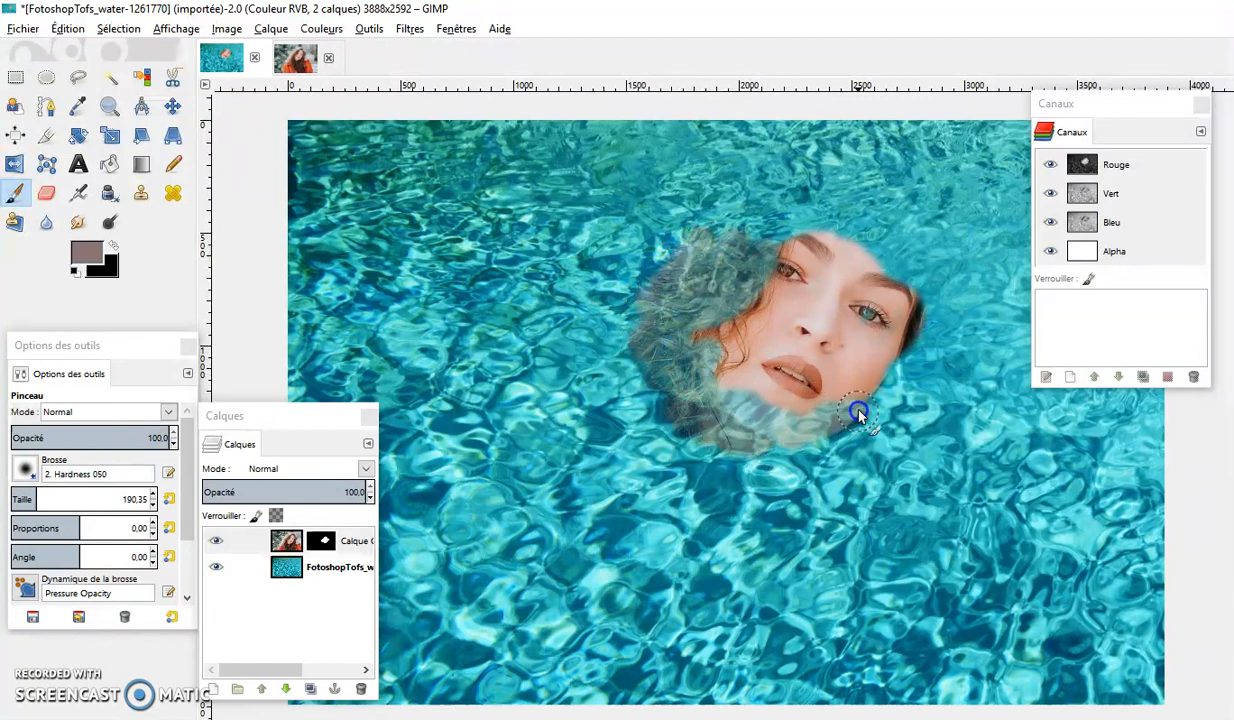
drag(895, 366, 870, 386)
mouse_move(740, 240)
mouse_down()
mouse_move(760, 207)
mouse_move(892, 212)
mouse_move(950, 263)
mouse_move(912, 198)
mouse_move(749, 187)
mouse_move(740, 218)
mouse_up()
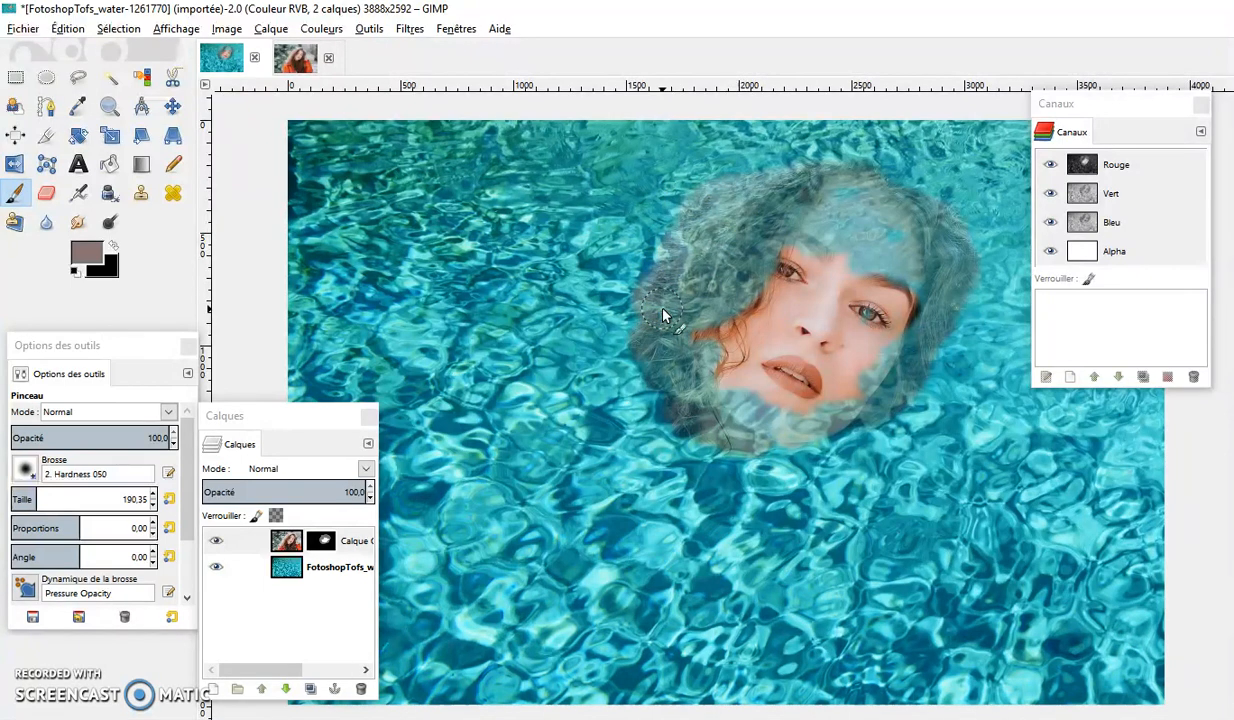
Step: Try a black-to-white radial gradient on the layer mask from the face outward, and undo it
click(324, 548)
click(142, 165)
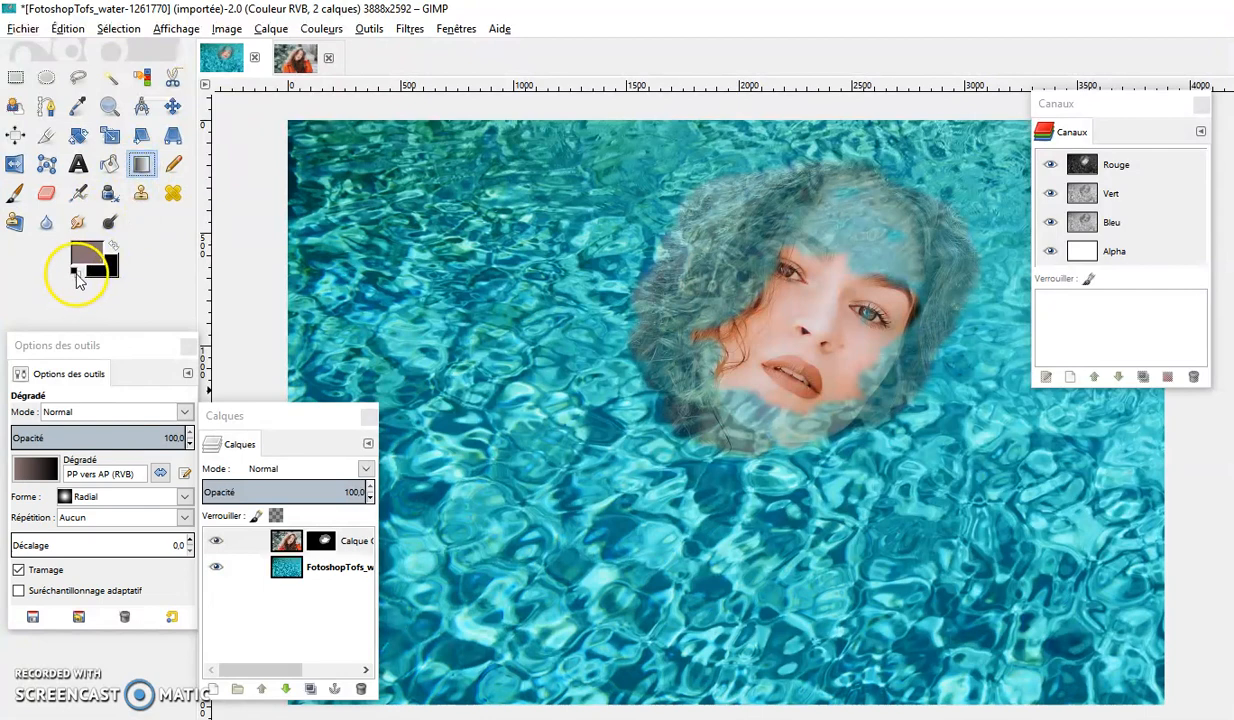
click(75, 271)
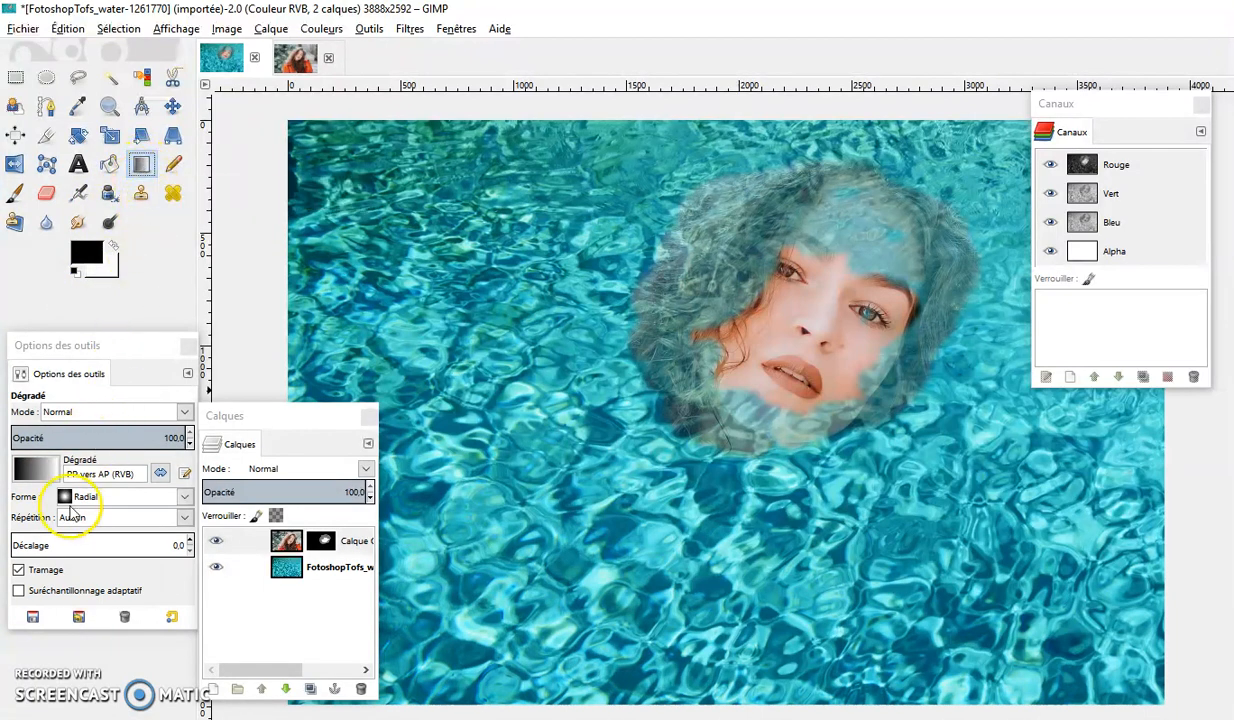
click(104, 497)
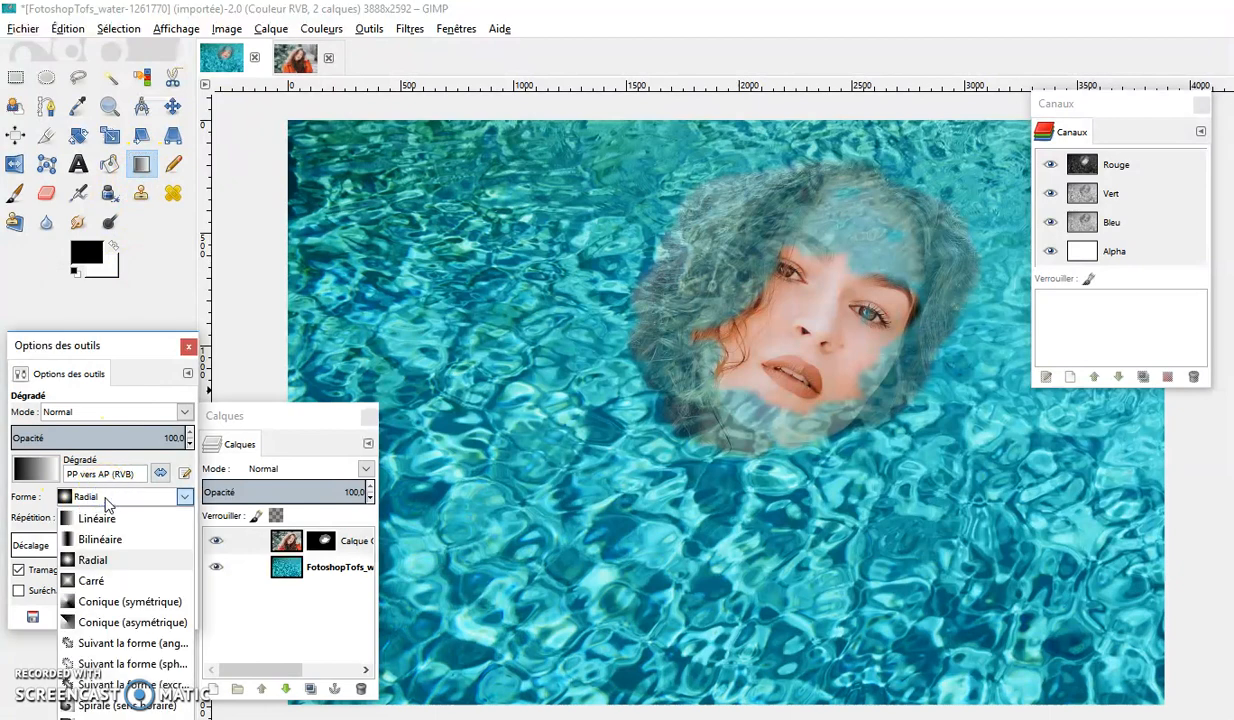
click(105, 498)
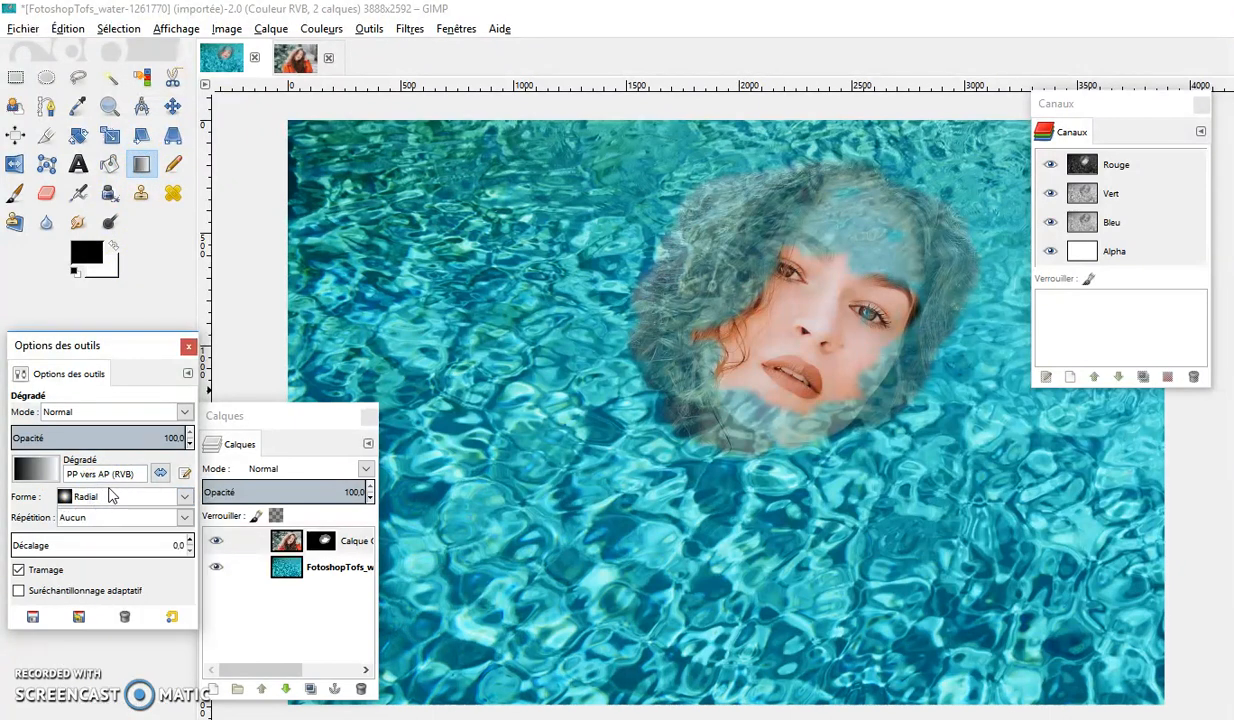
click(799, 338)
drag(799, 338, 509, 308)
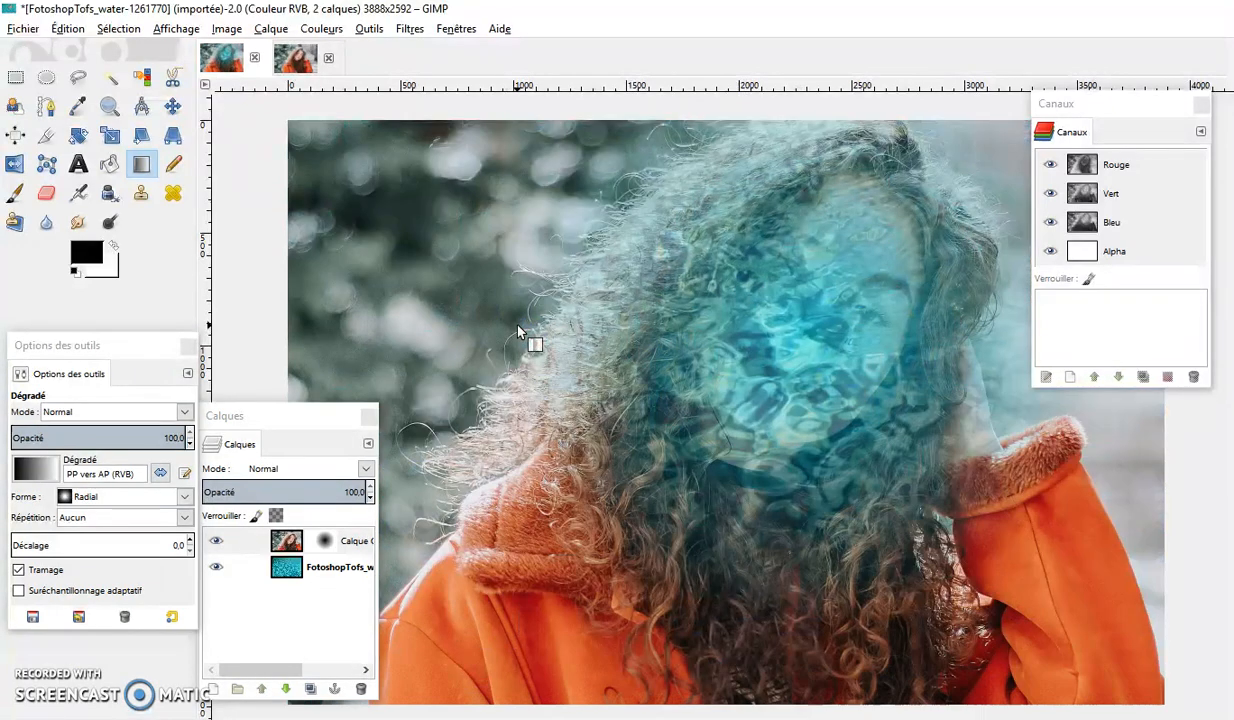
drag(520, 330, 285, 325)
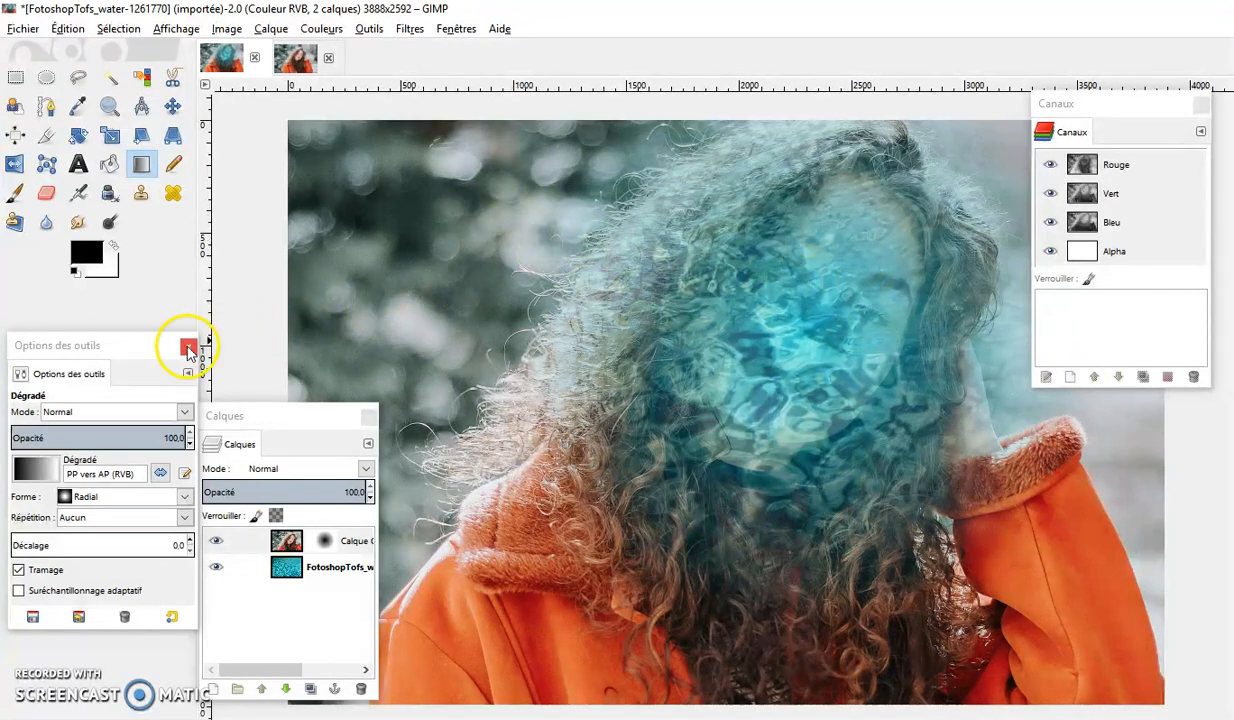
click(67, 28)
click(83, 52)
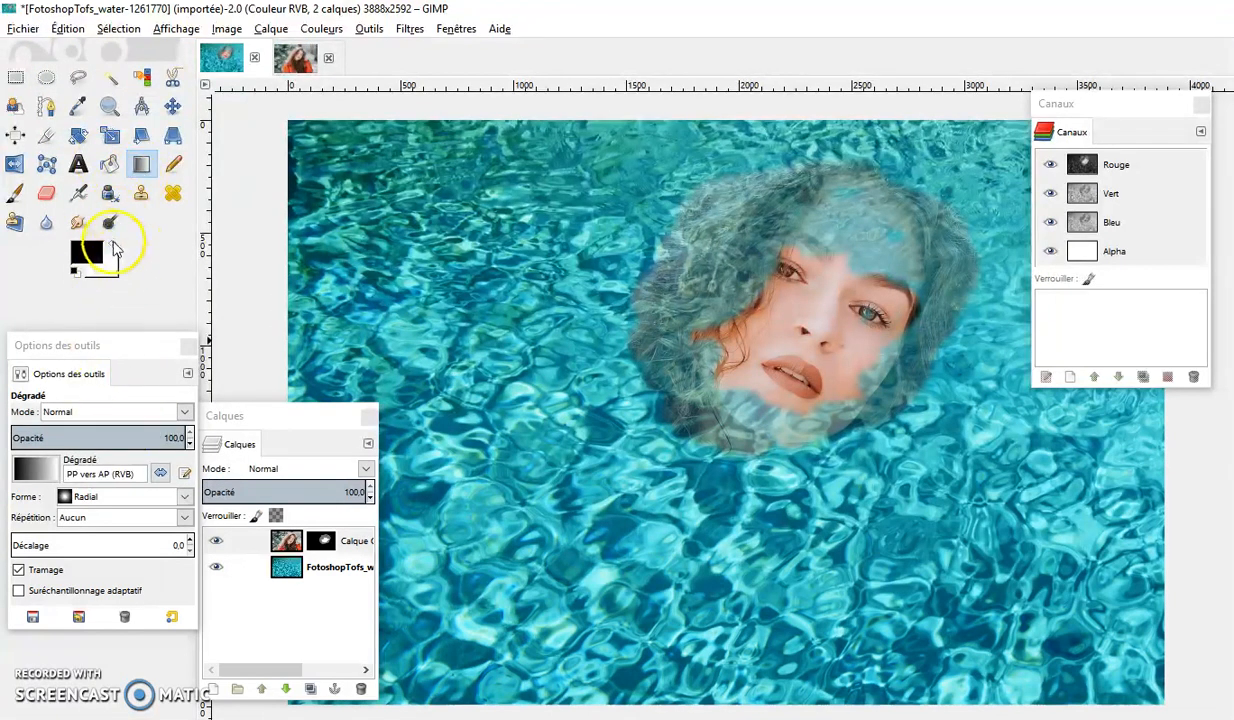
Step: Swap the colours to white foreground and black background, and fill the layer mask with a radial gradient spreading outward from the face
click(113, 245)
drag(808, 328, 456, 436)
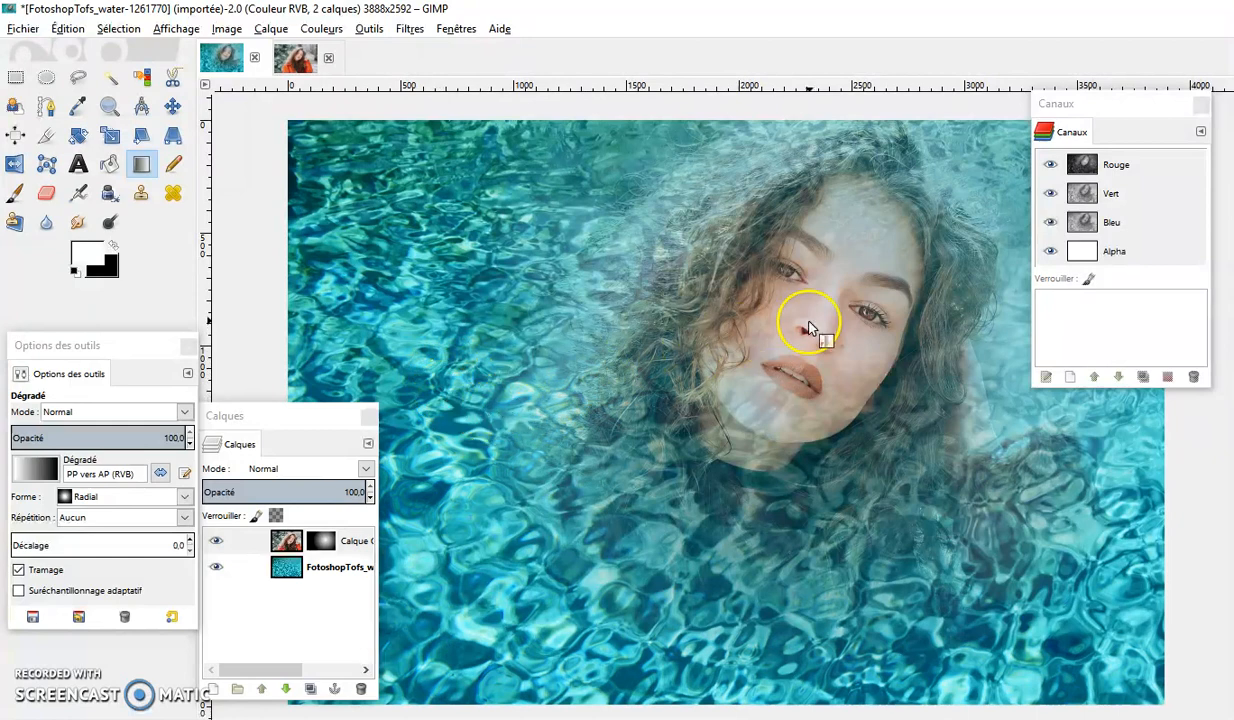
drag(818, 316, 451, 455)
drag(537, 448, 404, 585)
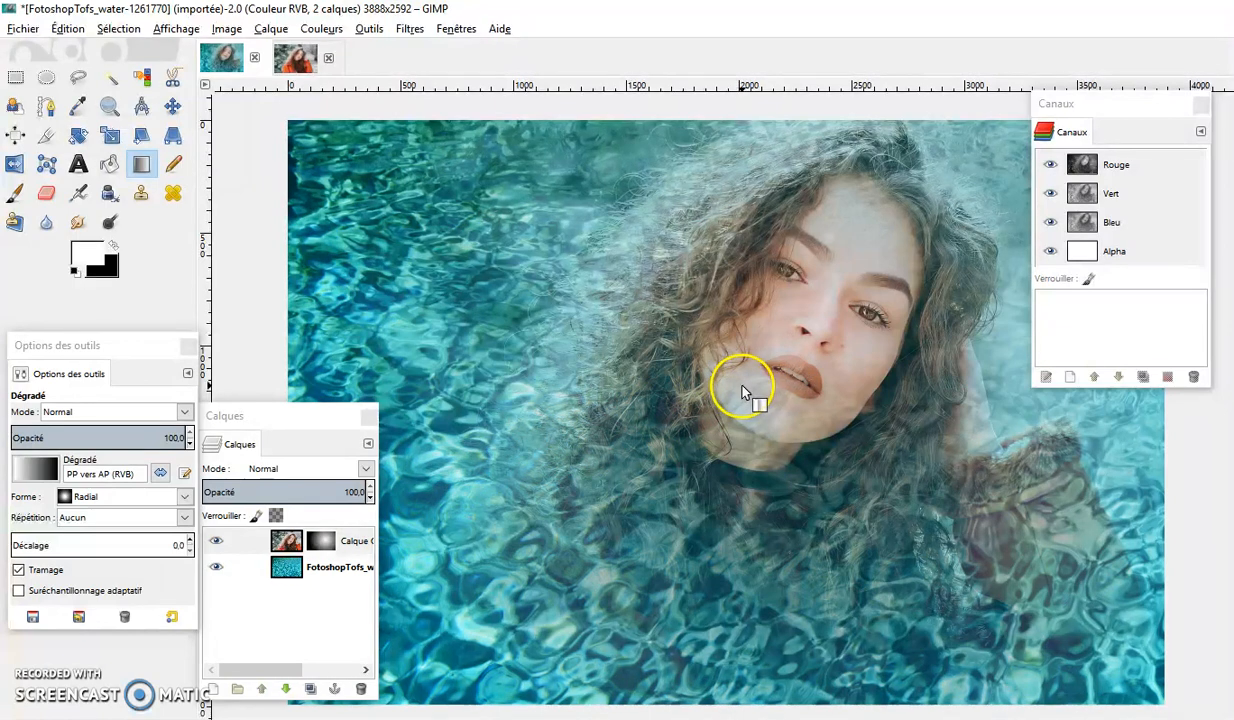
Step: Try brushing white over the hair with the portrait layer's image active instead of its mask, and undo the stroke
click(288, 543)
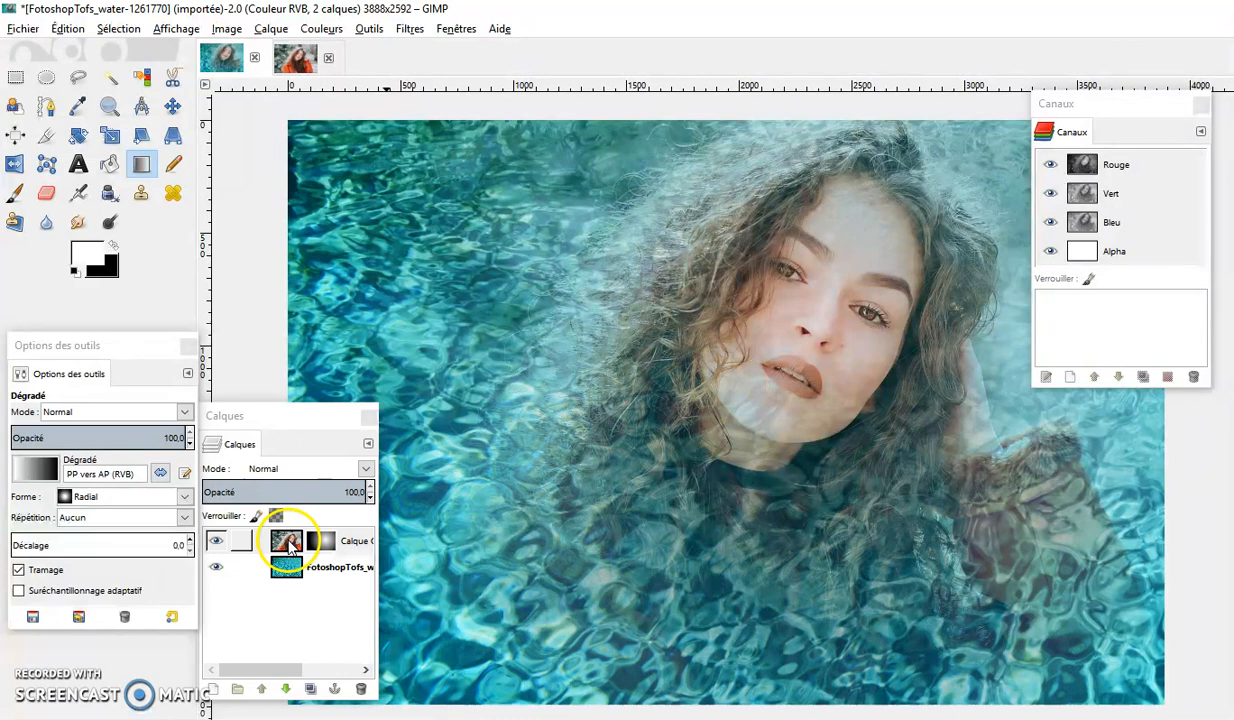
click(288, 543)
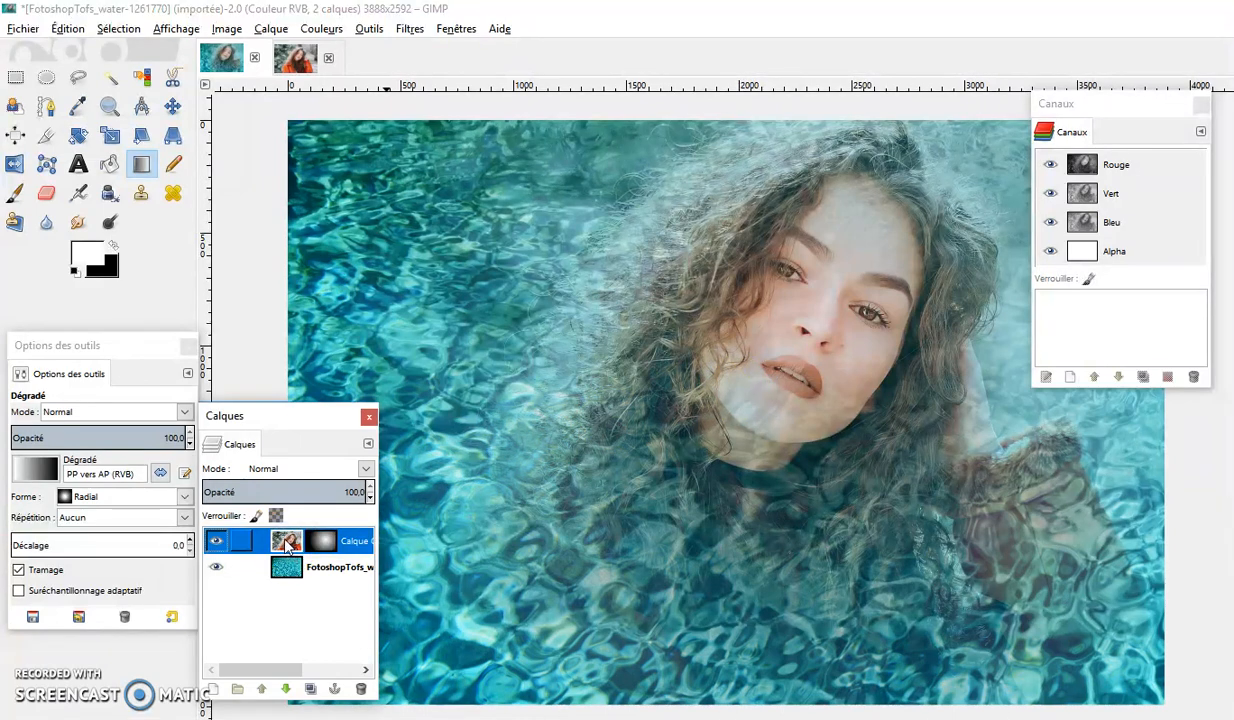
click(15, 194)
mouse_move(700, 265)
mouse_down()
mouse_move(672, 287)
mouse_move(681, 312)
mouse_move(654, 353)
mouse_move(689, 360)
mouse_move(659, 425)
mouse_move(713, 417)
mouse_move(681, 442)
mouse_move(688, 459)
mouse_move(633, 432)
mouse_up()
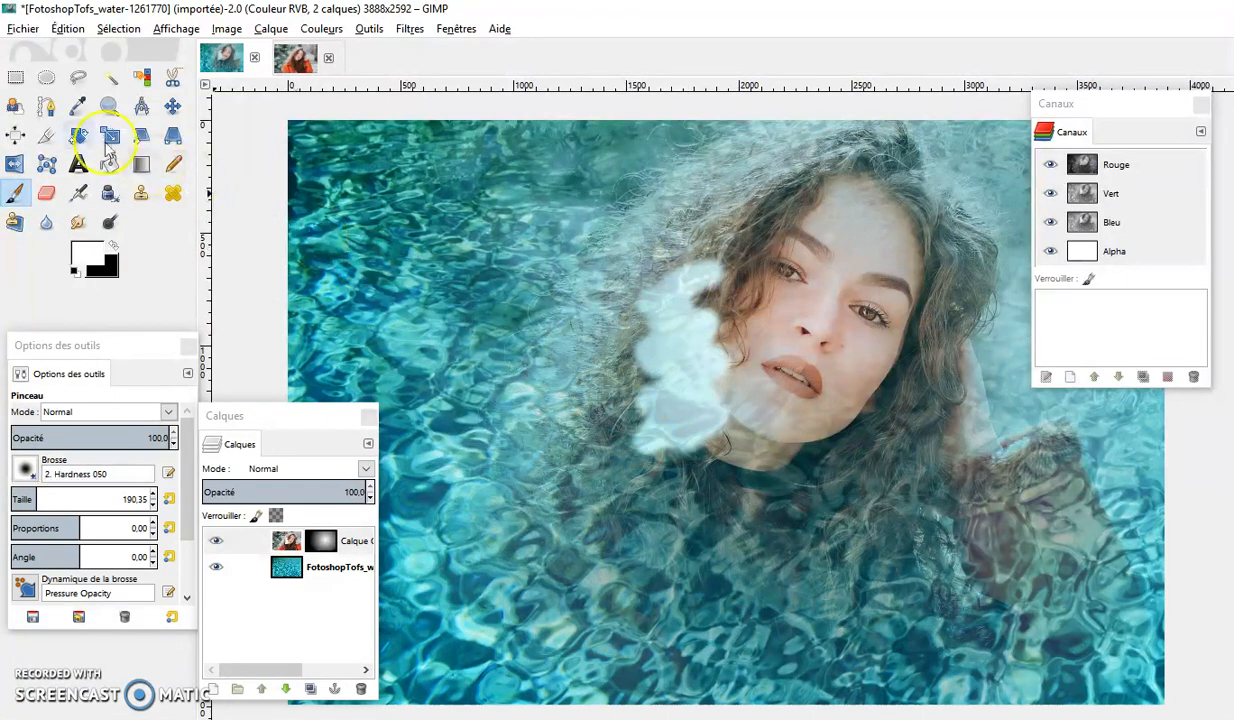
click(285, 562)
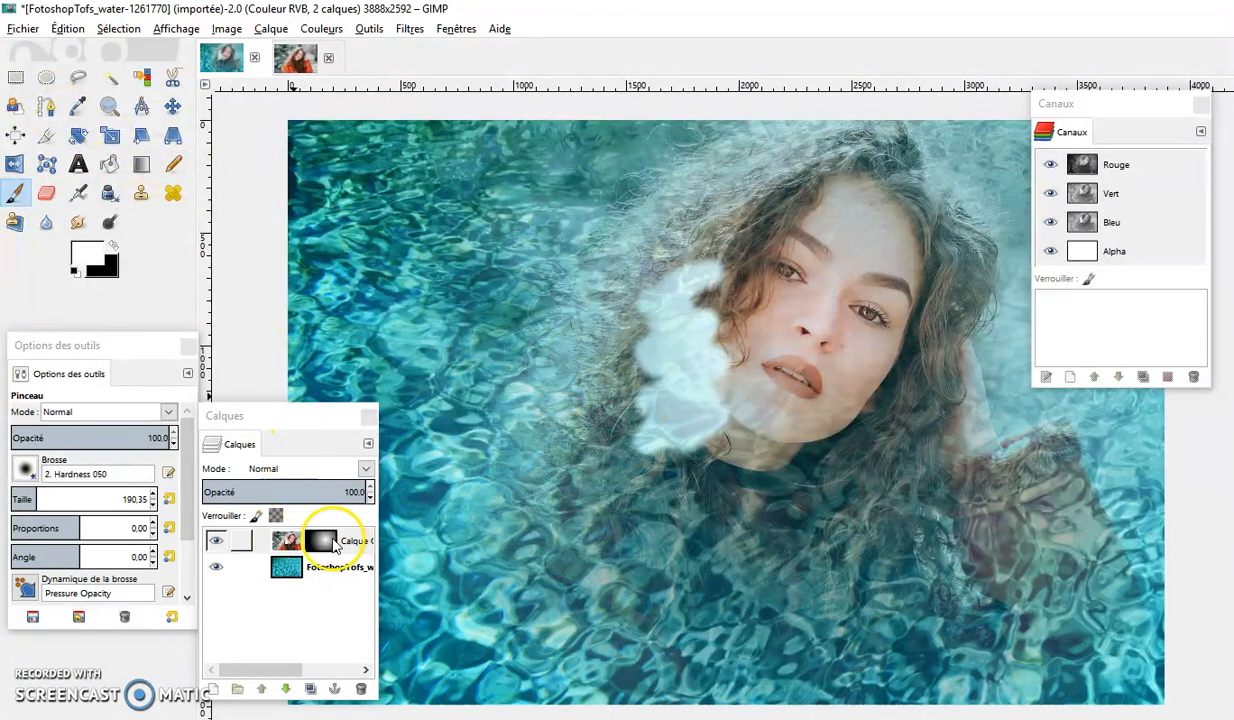
click(69, 29)
click(75, 49)
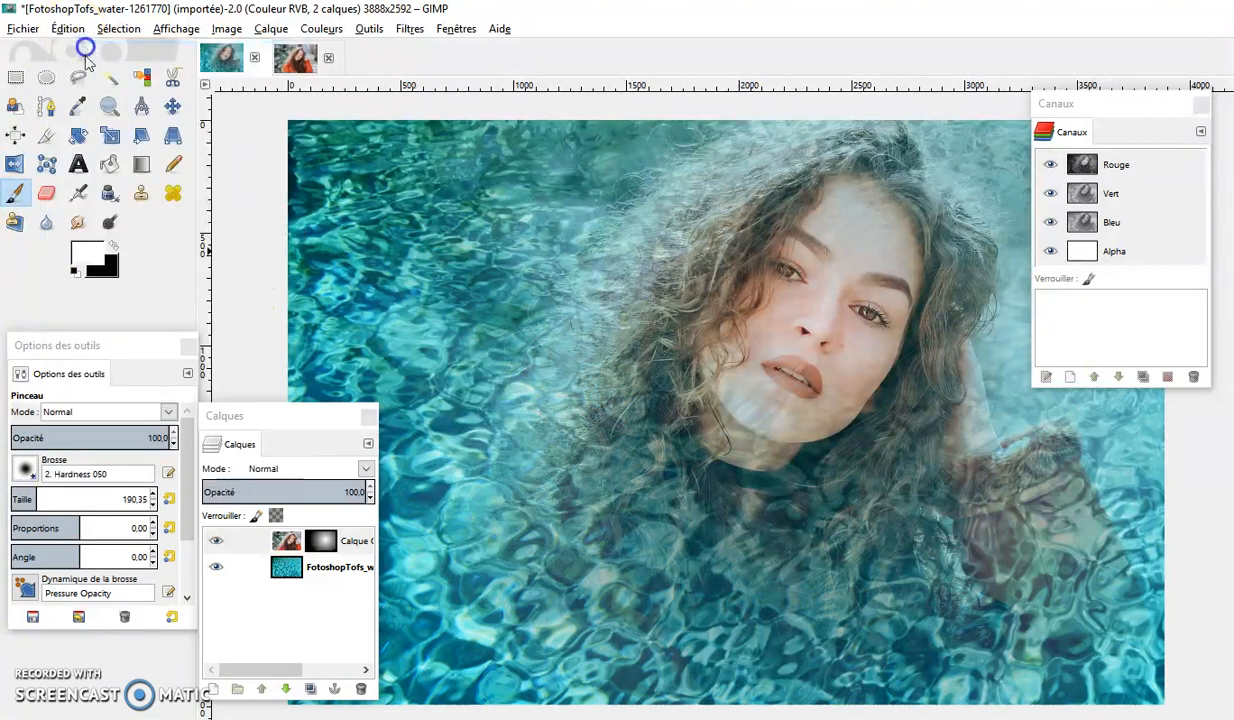
Step: Switch between the portrait layer's image and its mask as the active target, ending on the mask
click(322, 541)
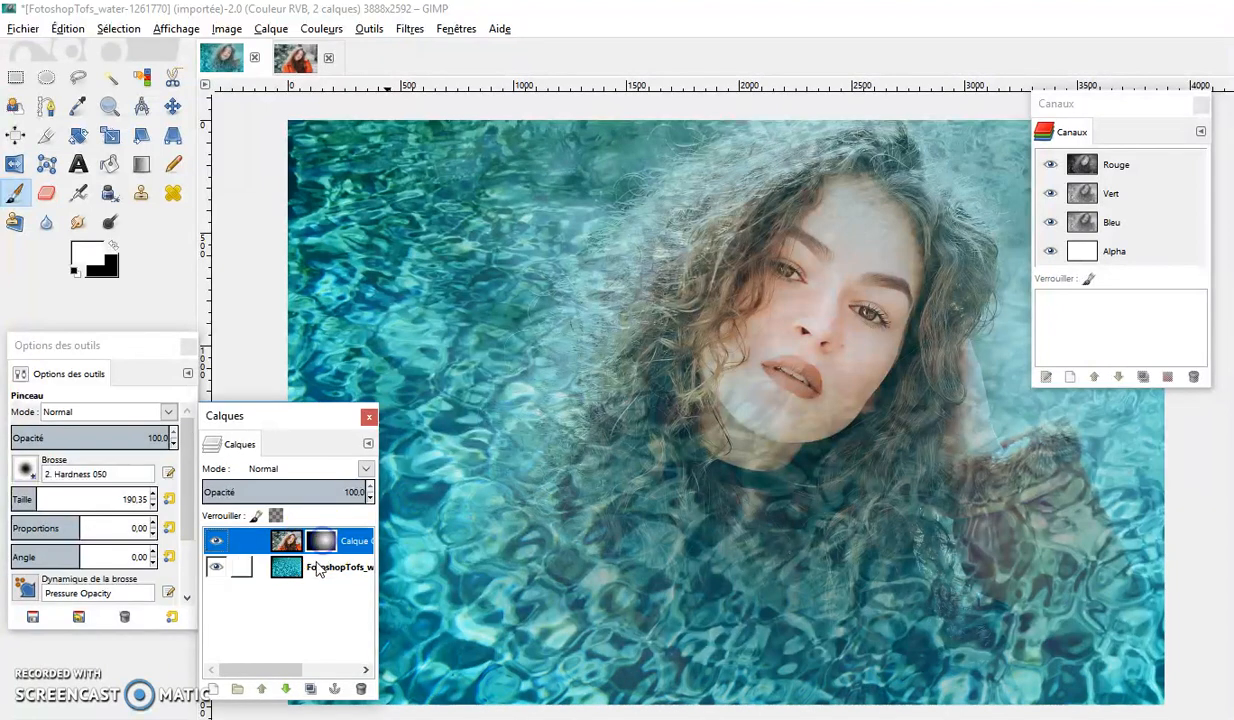
click(323, 545)
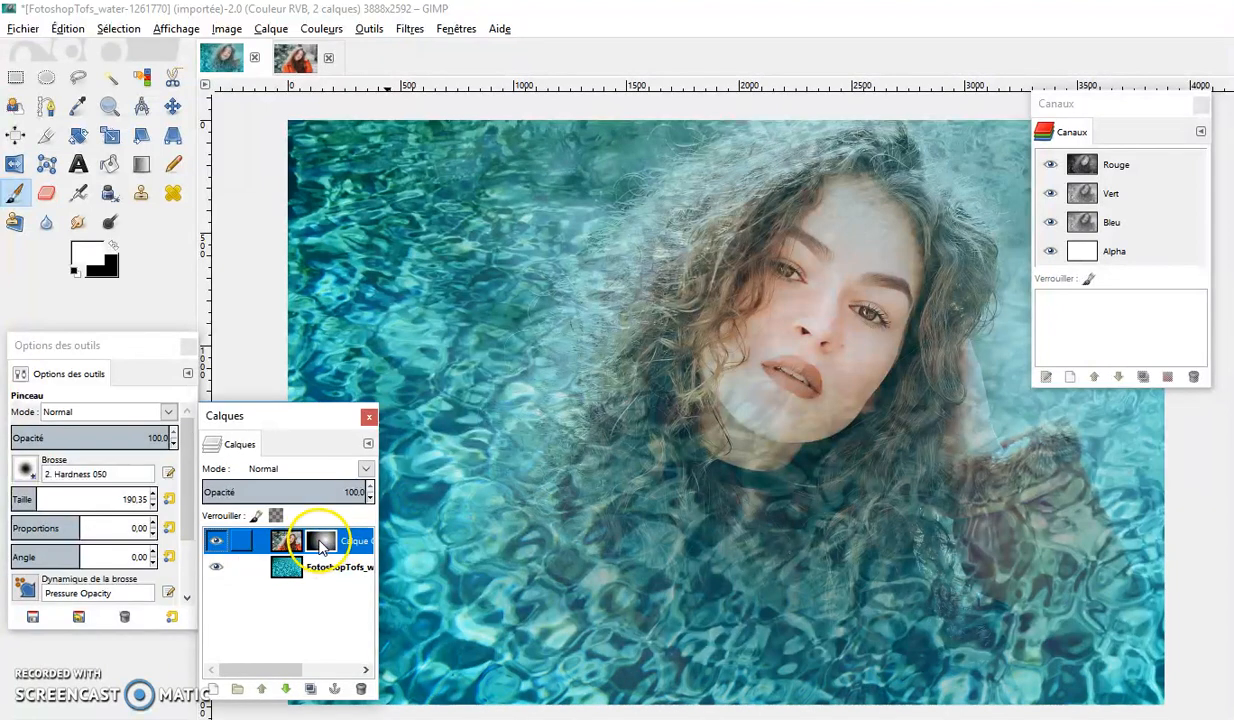
click(300, 541)
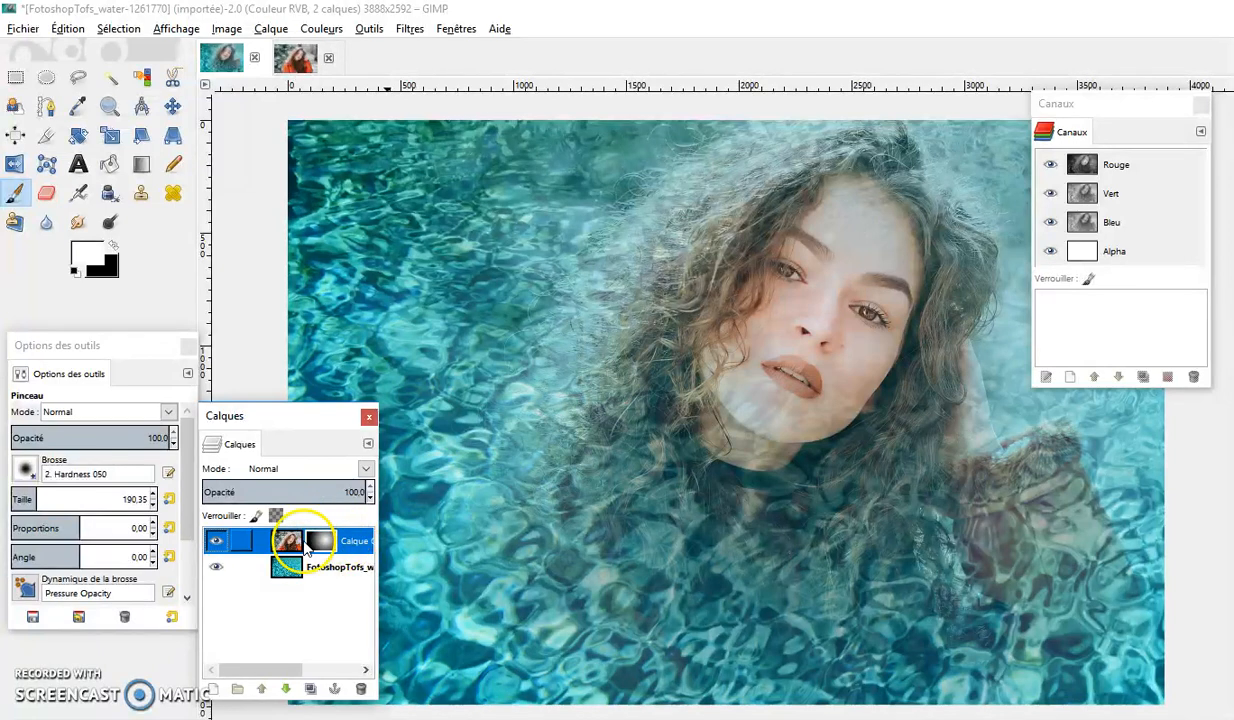
click(326, 545)
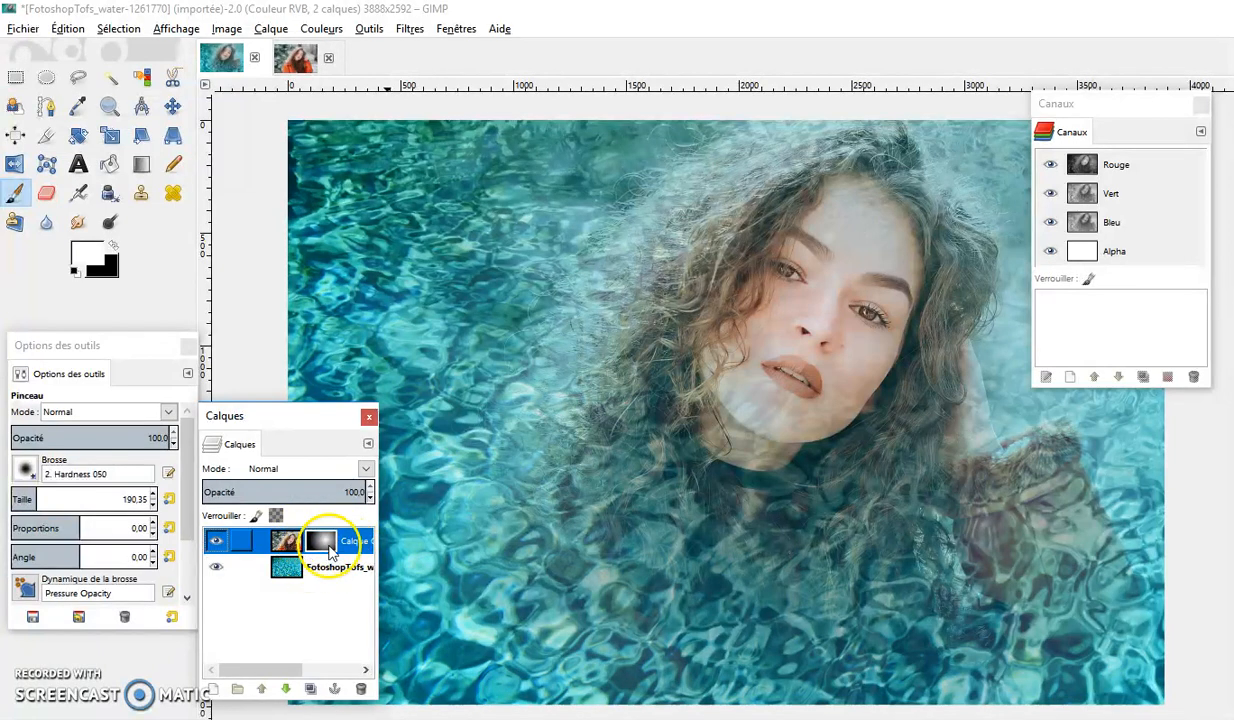
click(286, 545)
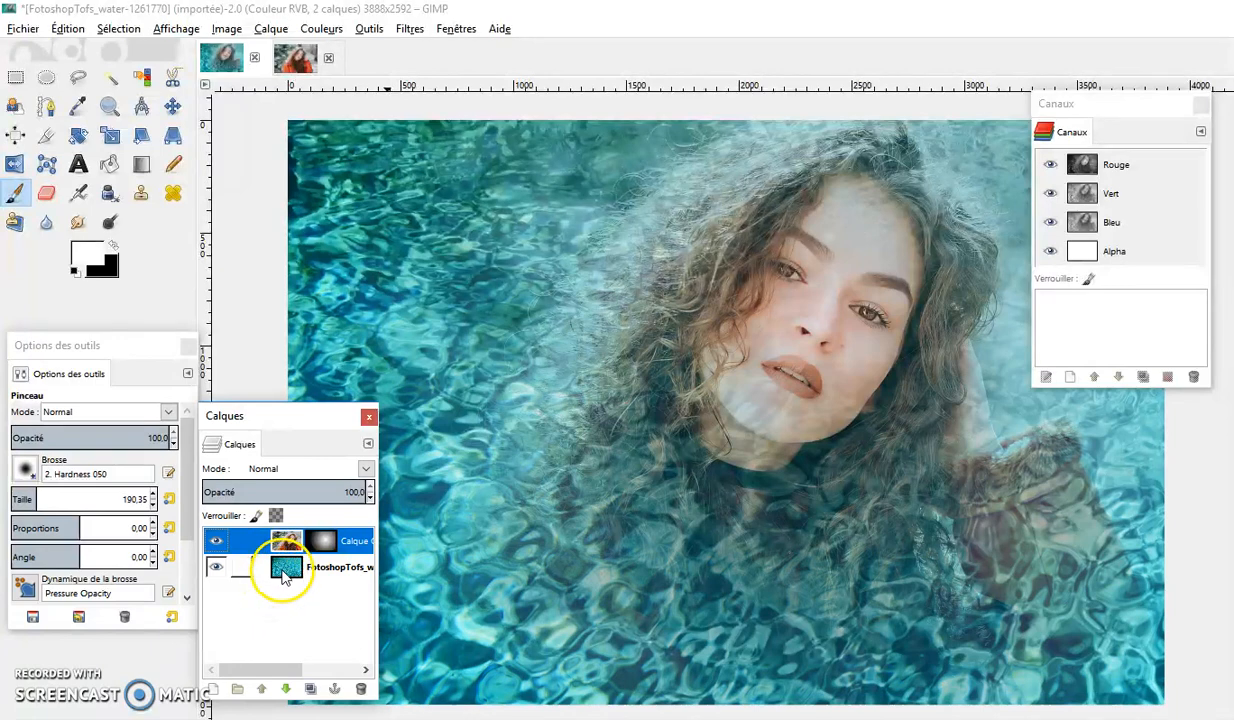
click(322, 545)
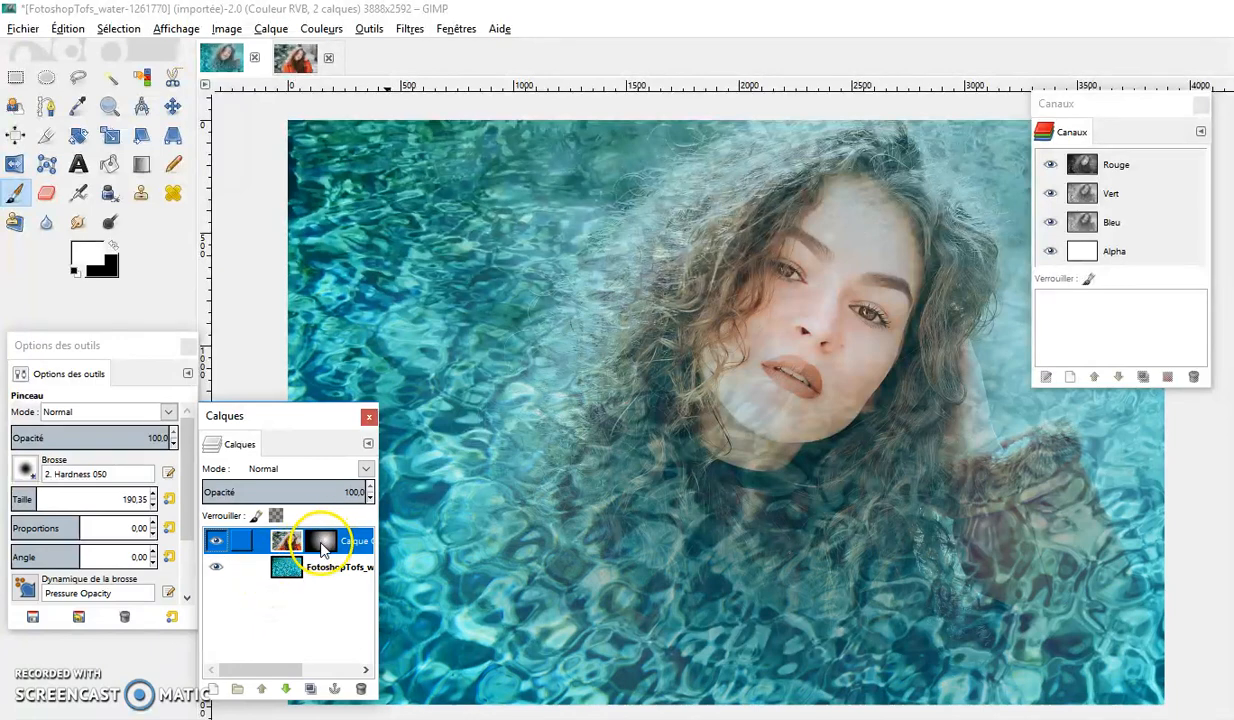